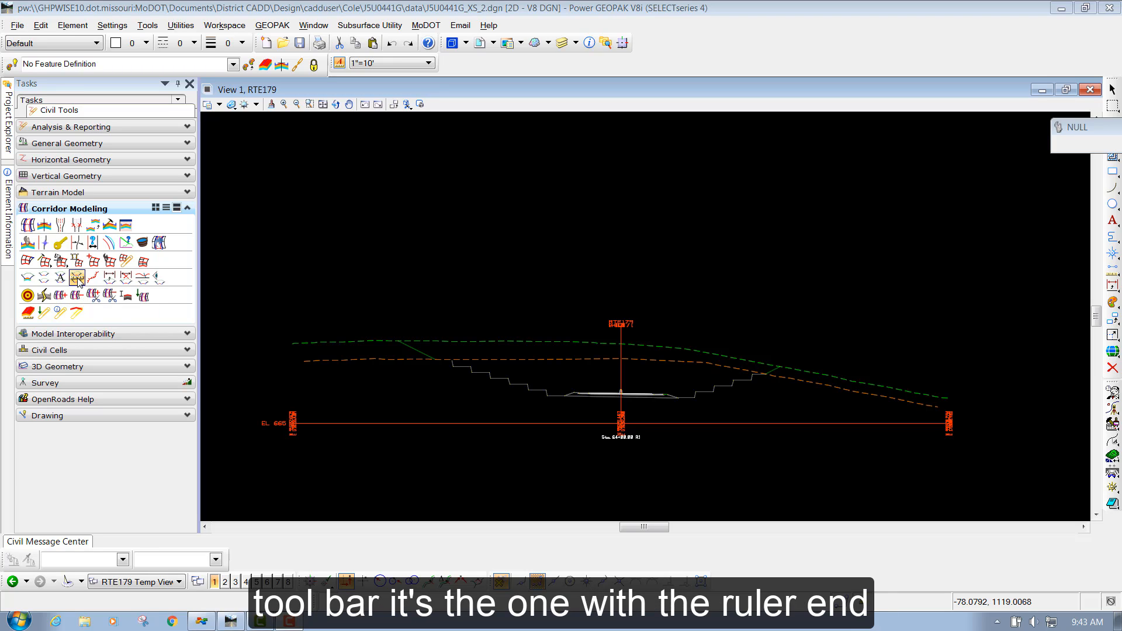
Step: Open the End-Area Volumes tool for cross section model RTE179 and load the MODOT-Earthwork preference
click(78, 279)
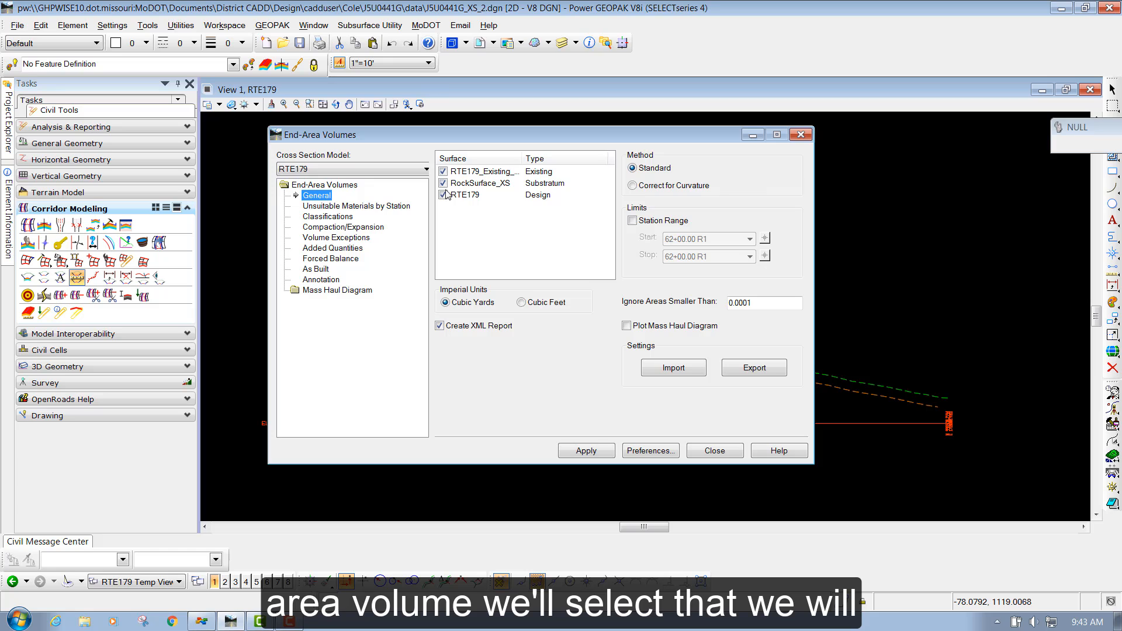
click(645, 451)
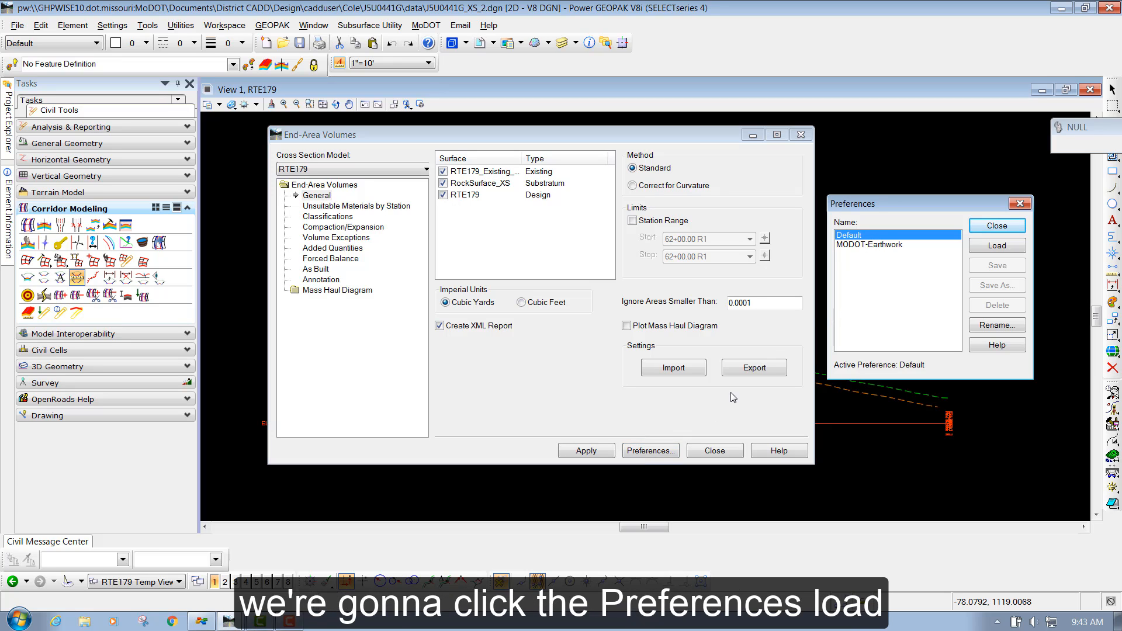
click(885, 247)
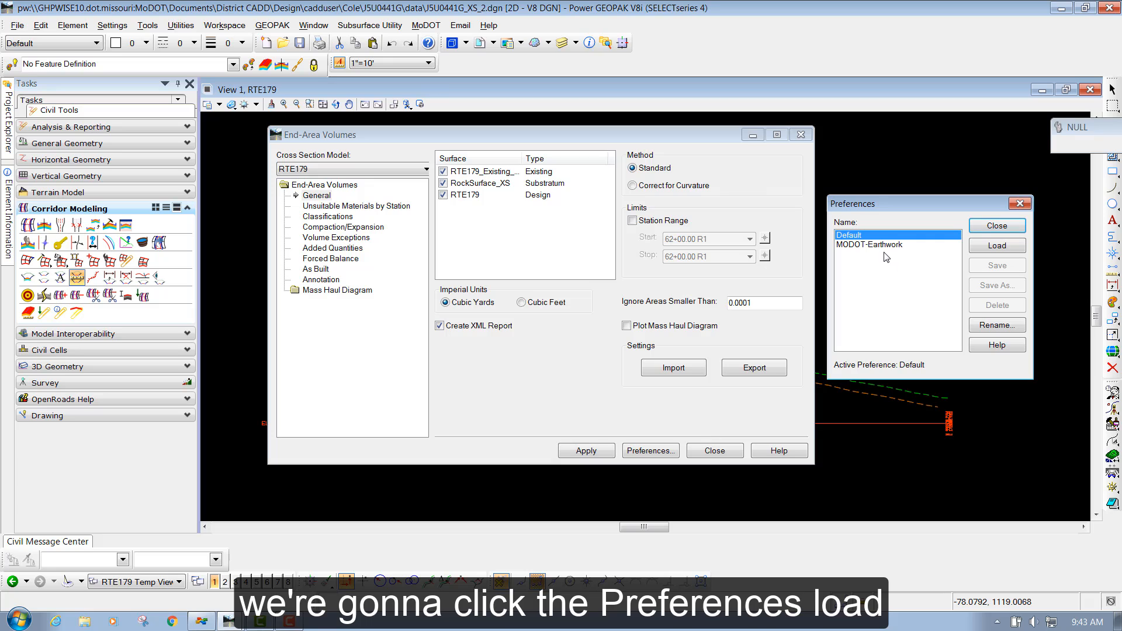
click(995, 247)
click(997, 227)
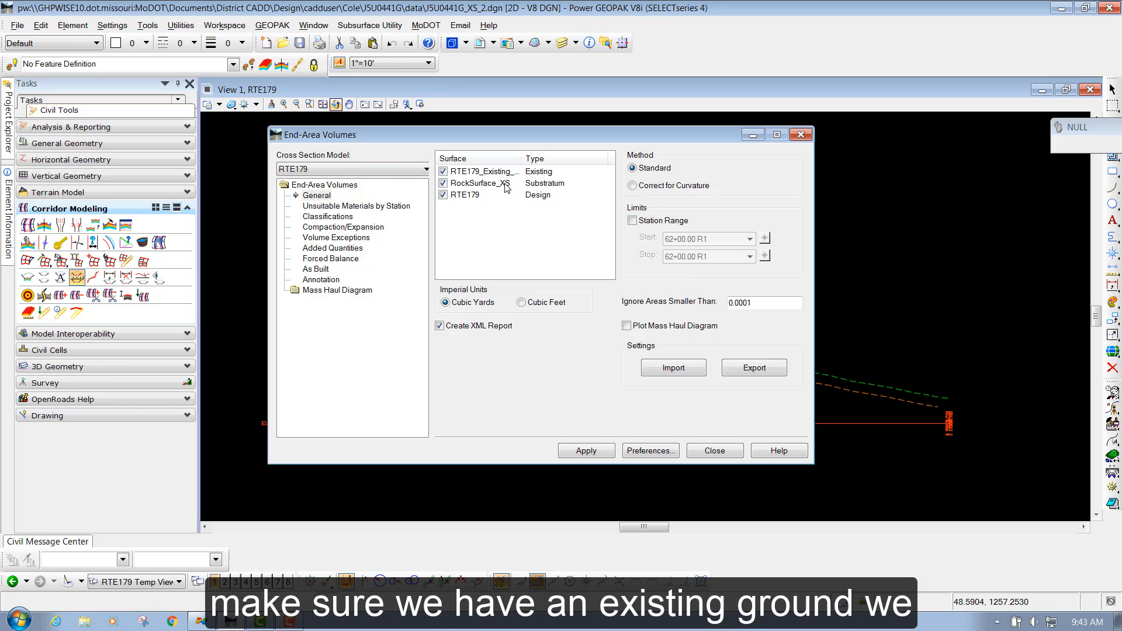
drag(521, 165, 534, 165)
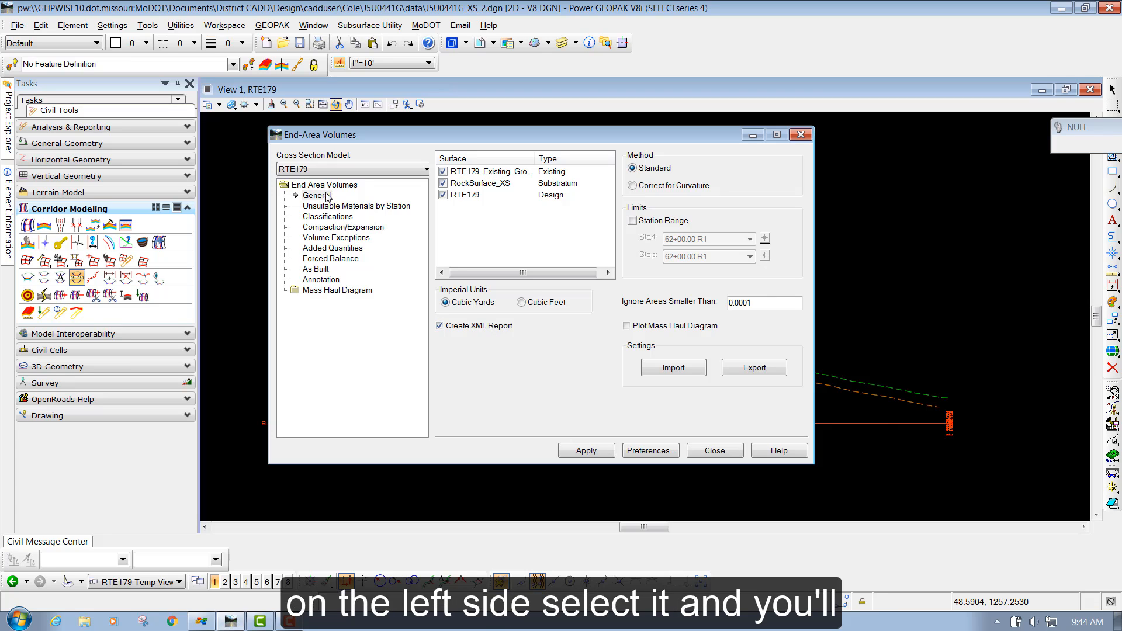
Step: In the volume classifications, set the cut factor to 0.87 for both the RTE179 existing ground surface and RockSurface_XS
click(325, 219)
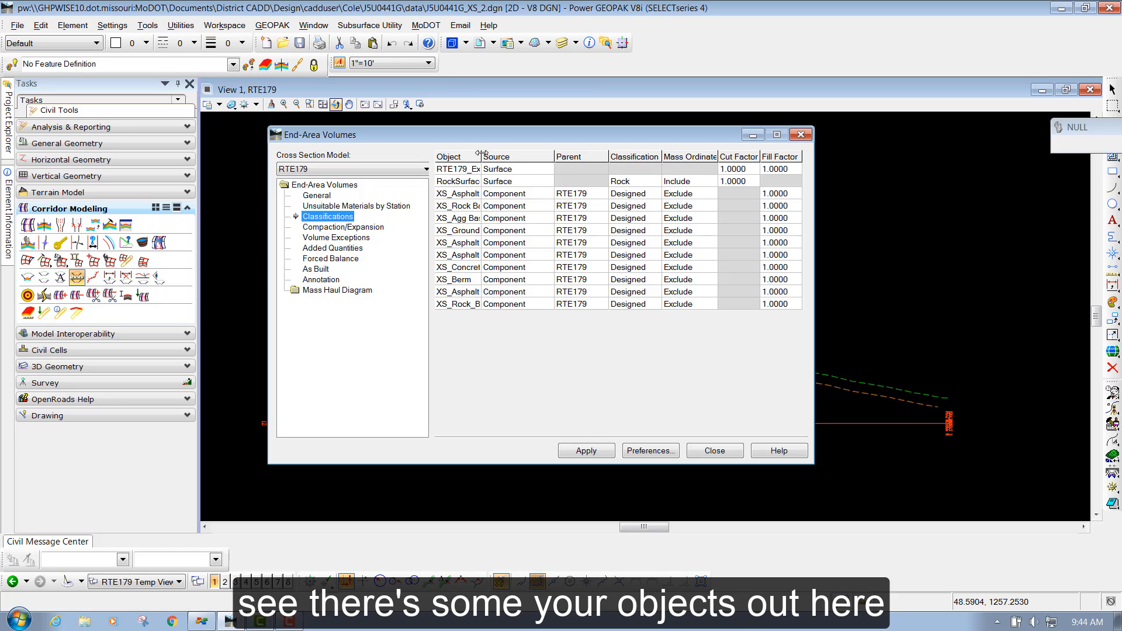
drag(480, 157, 516, 157)
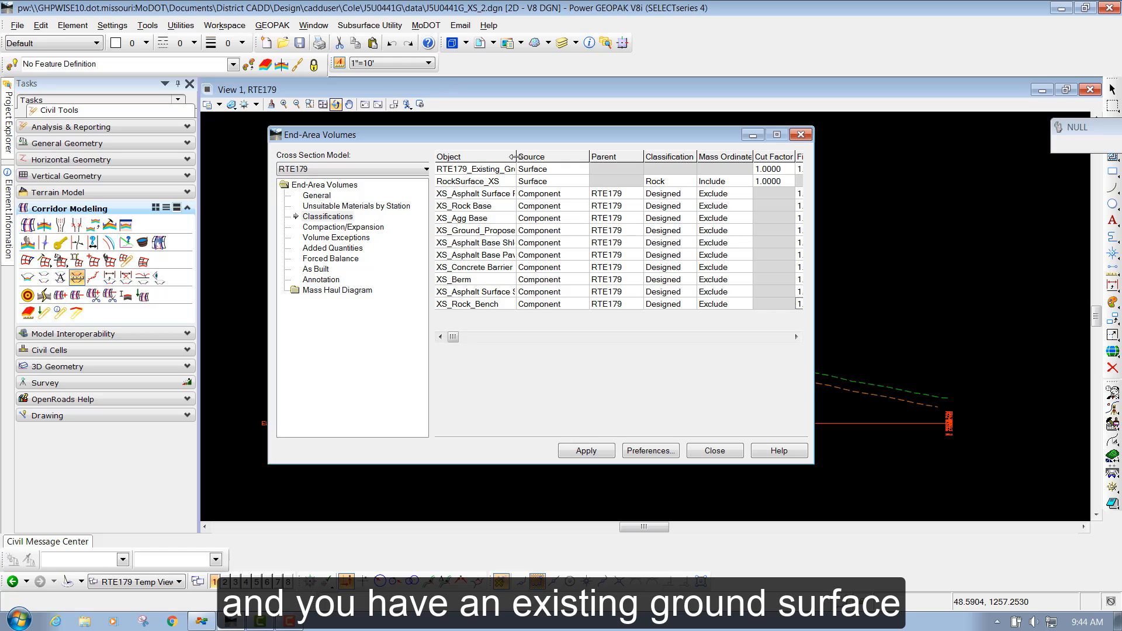
drag(516, 156, 494, 156)
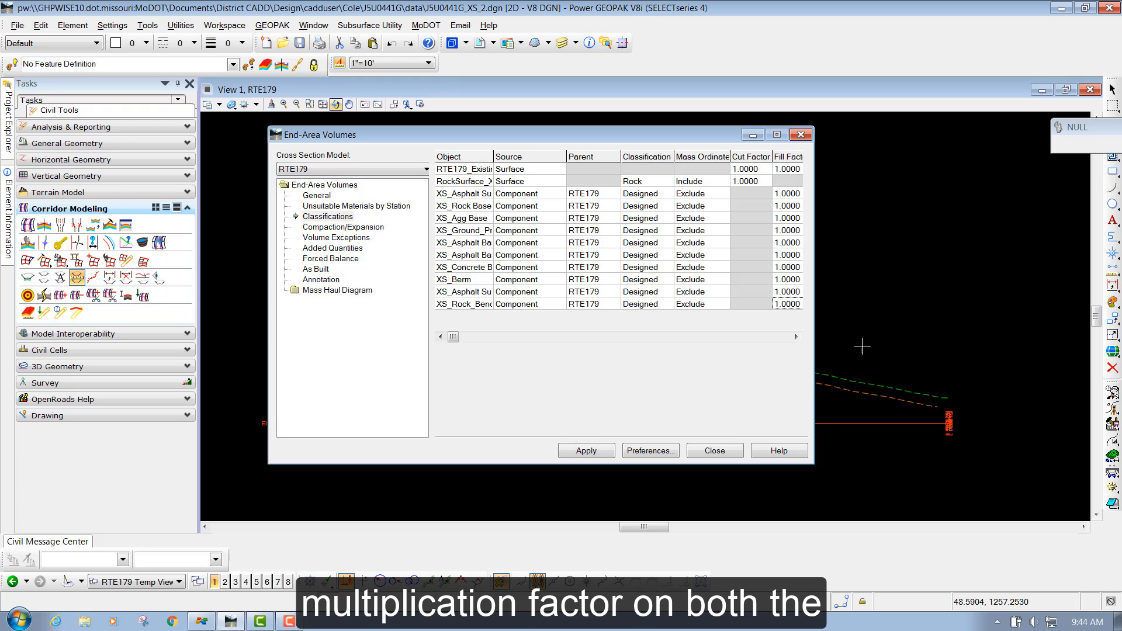
click(754, 169)
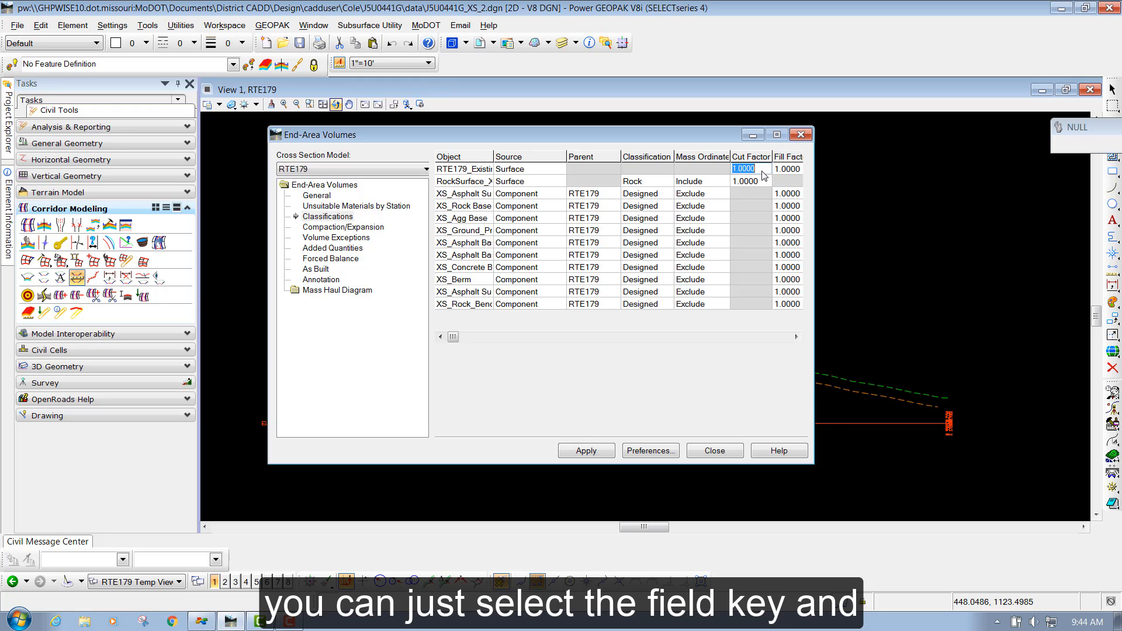
text(0.87)
key(Tab)
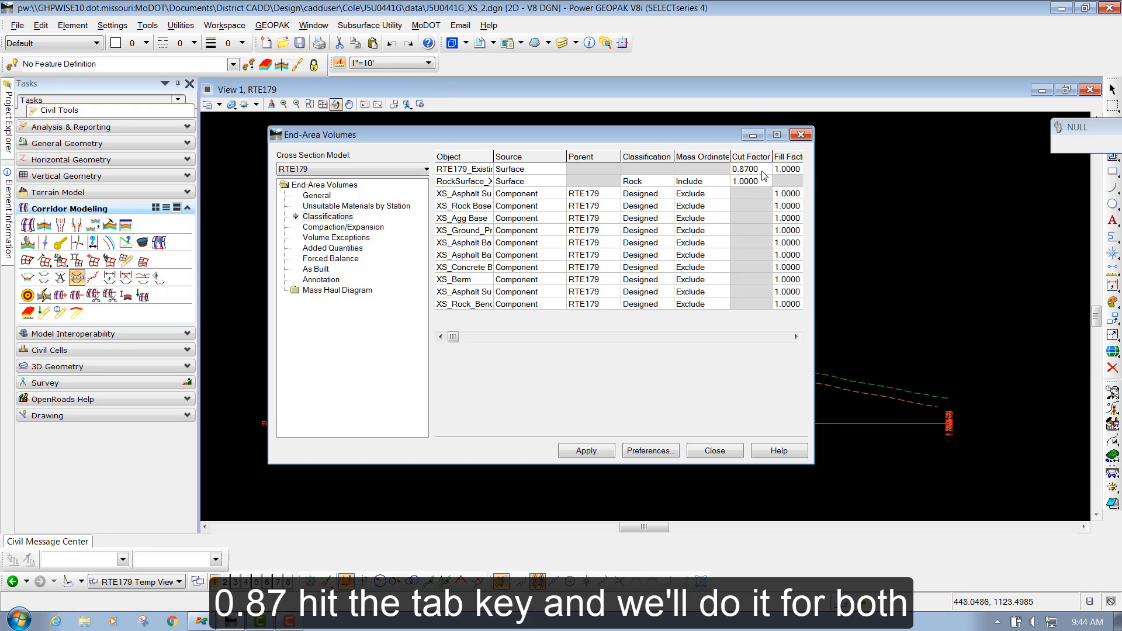
click(762, 181)
text(0.87)
key(Tab)
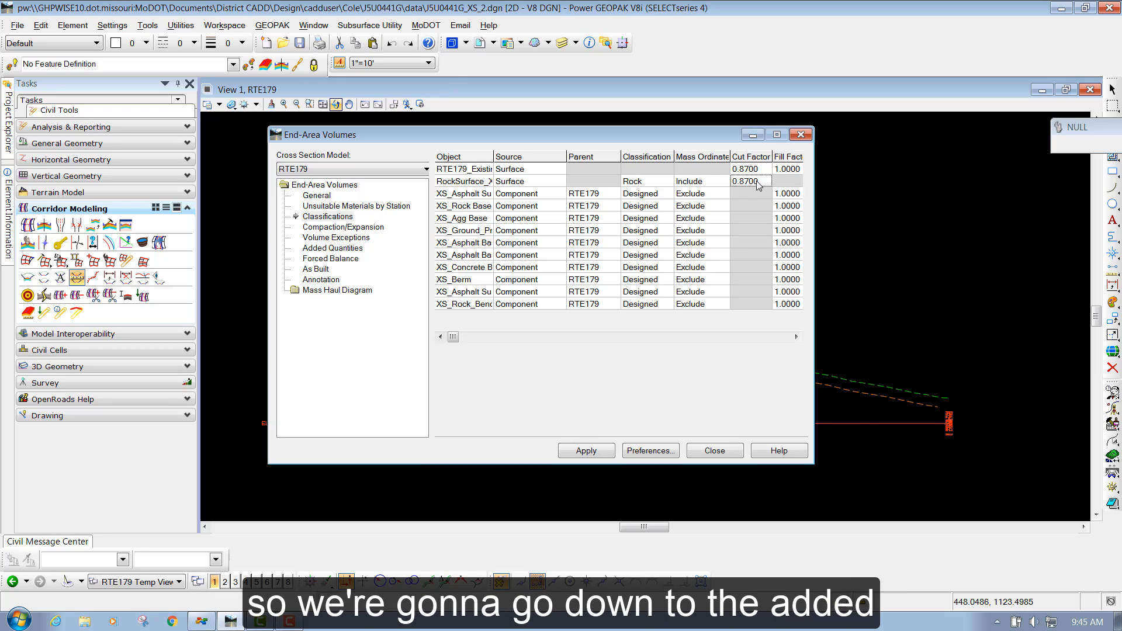
Step: Add a fill quantity with a volume of 8351, using 75+00.00 R1 as both start and stop station
click(332, 249)
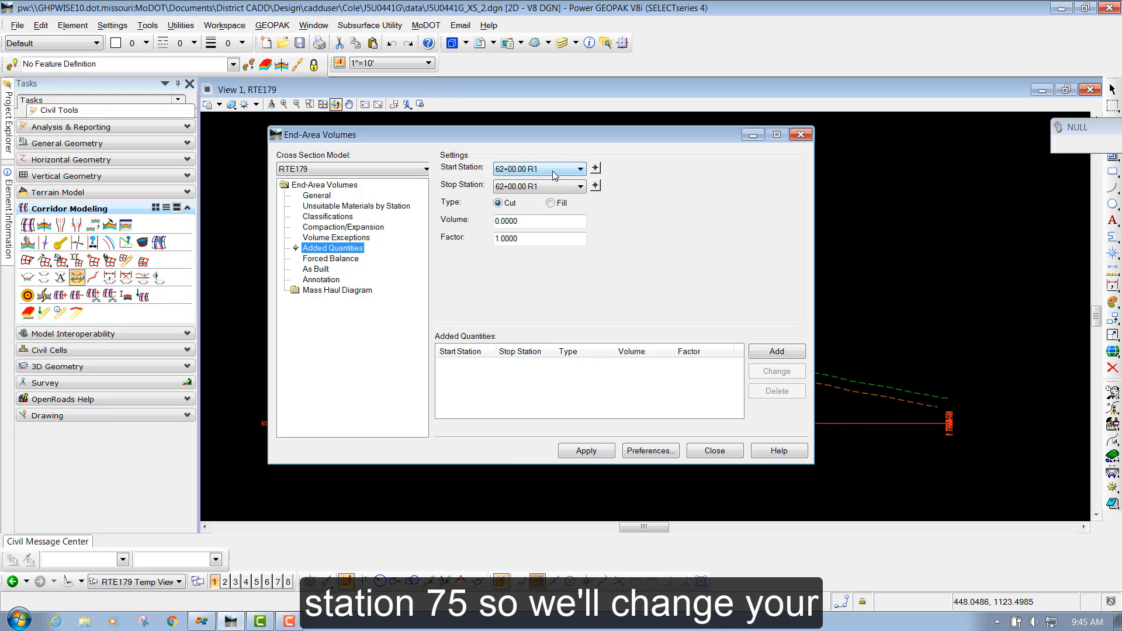
click(579, 169)
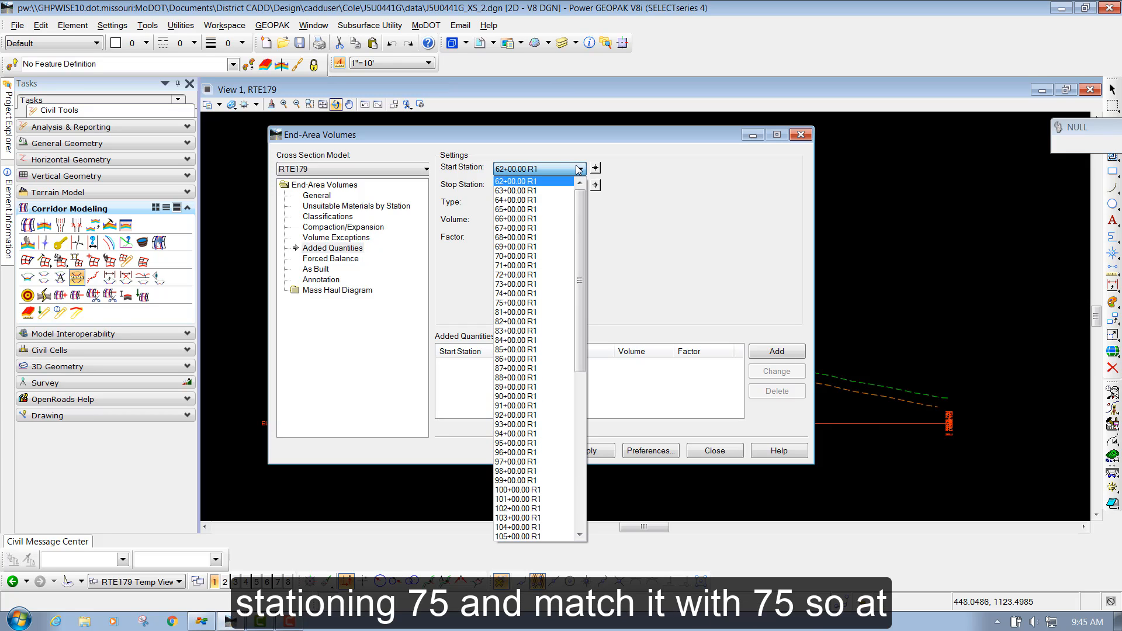
click(516, 302)
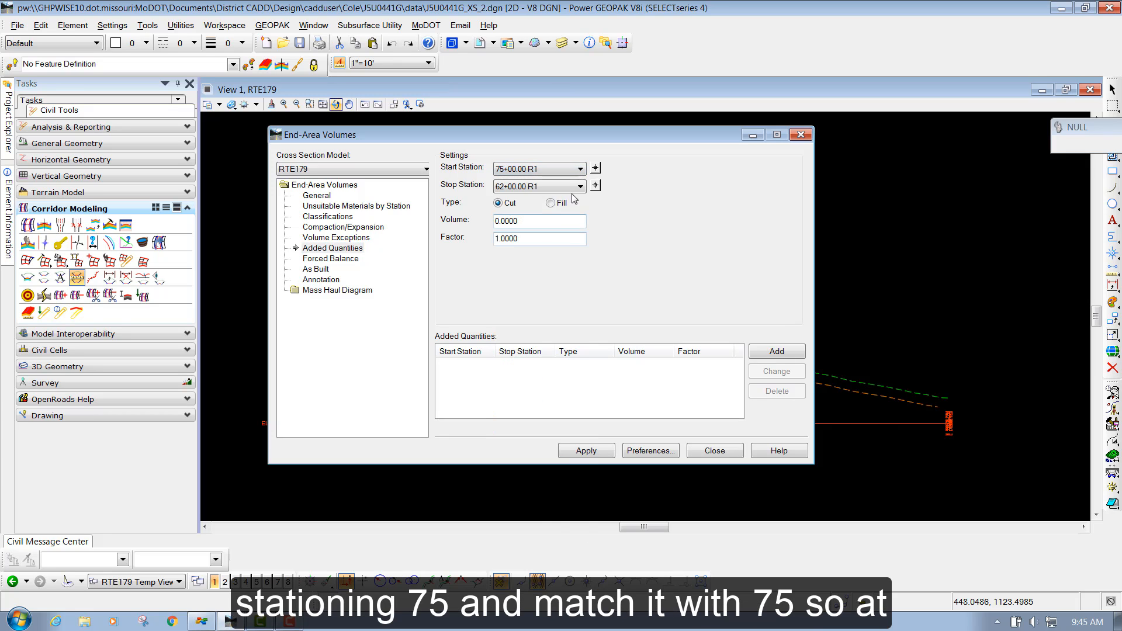
click(579, 186)
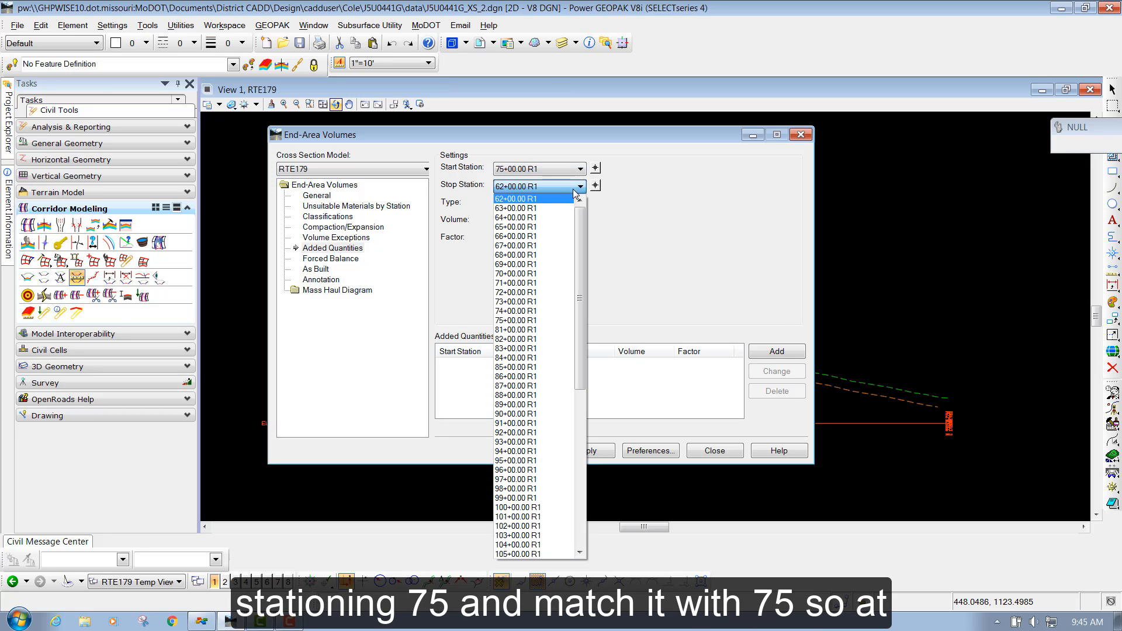
click(525, 320)
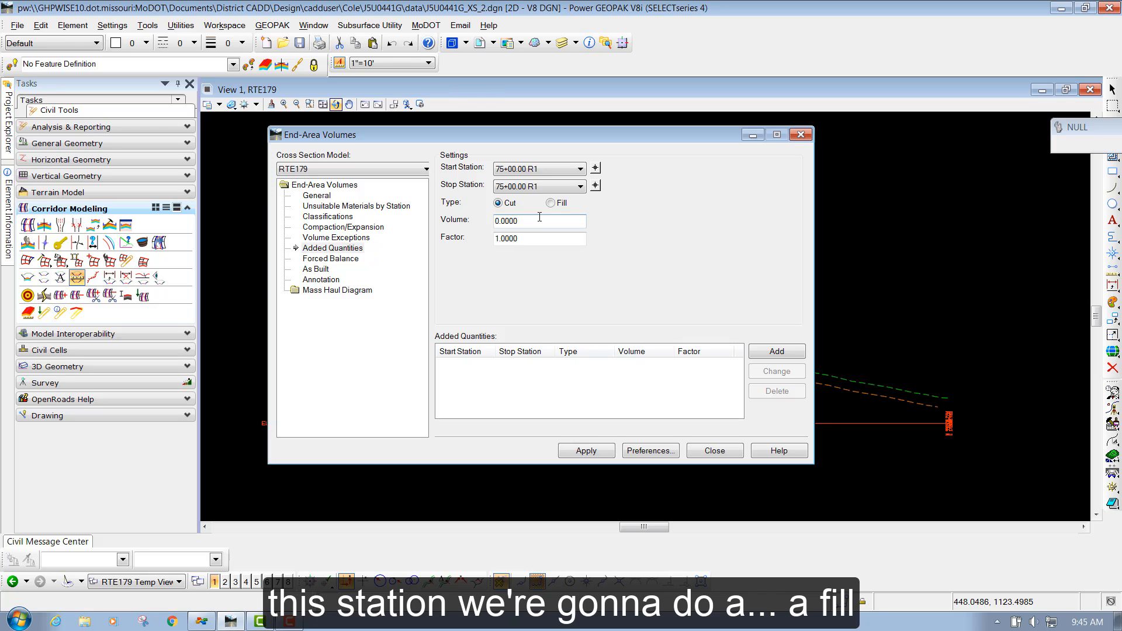
click(552, 203)
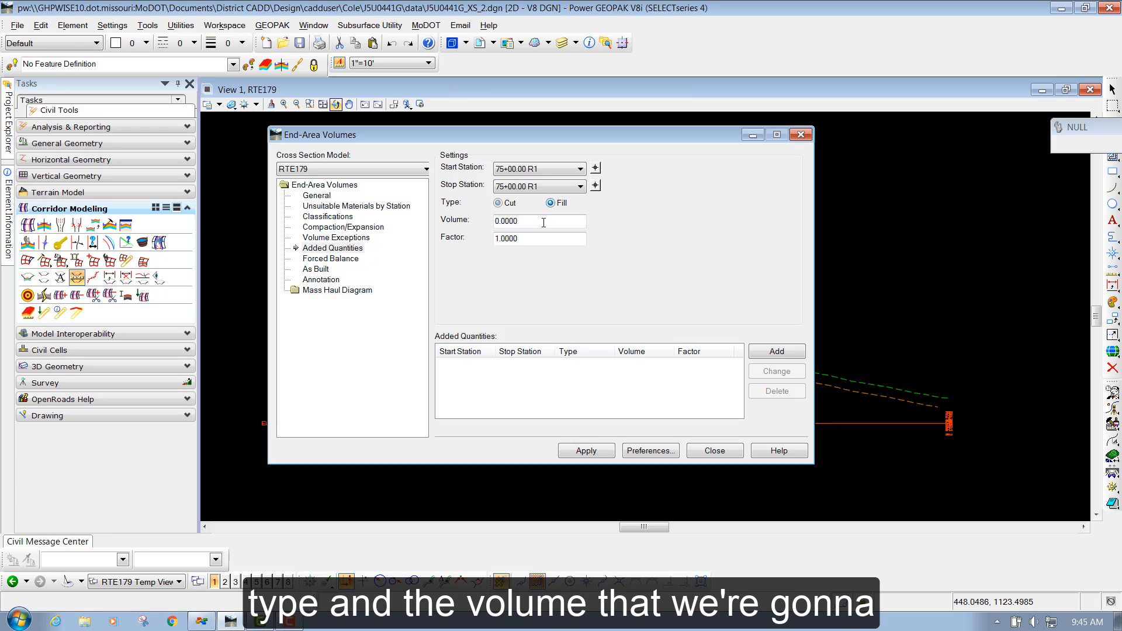
drag(578, 221, 470, 222)
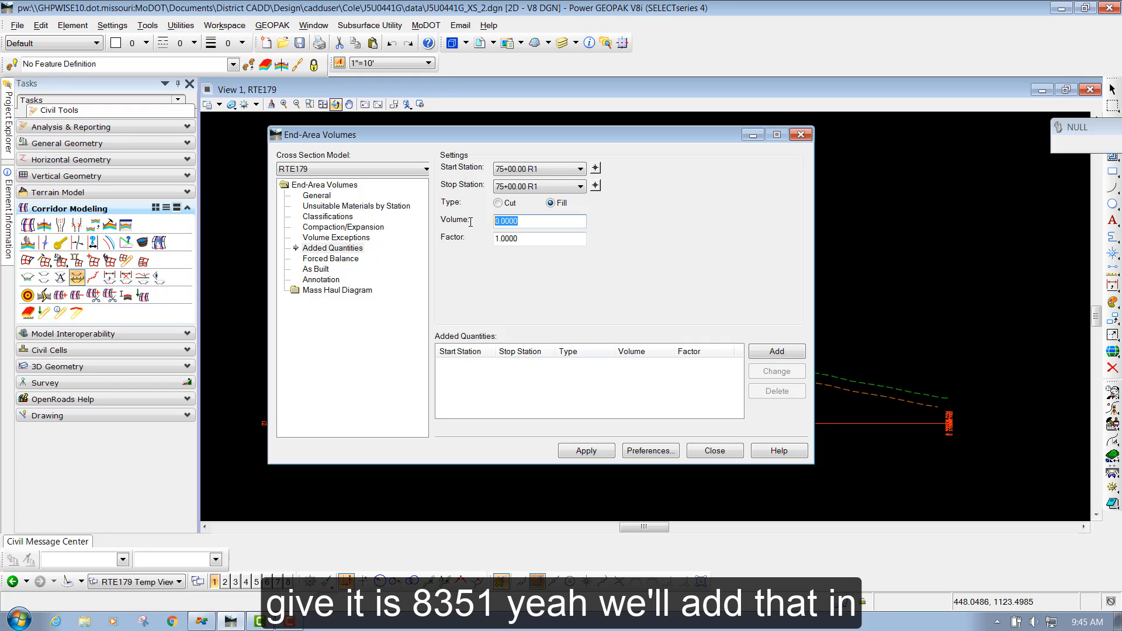
text(8351)
click(557, 241)
click(777, 352)
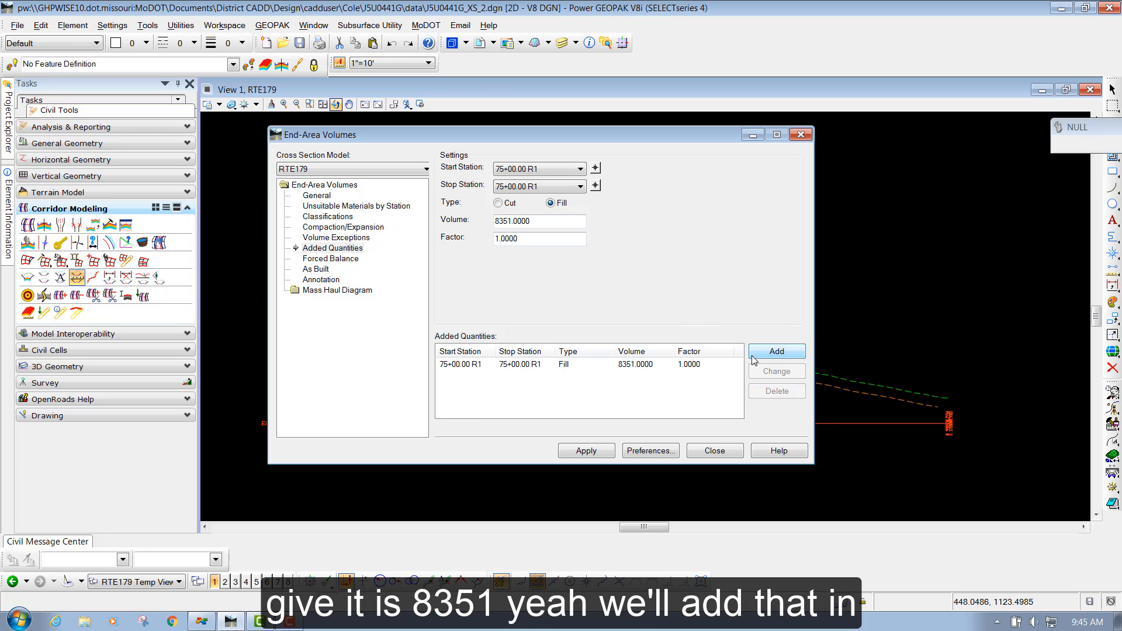
Step: Add a second fill quantity with a volume of 5692, starting and stopping at station 81+00.00 R1
click(560, 170)
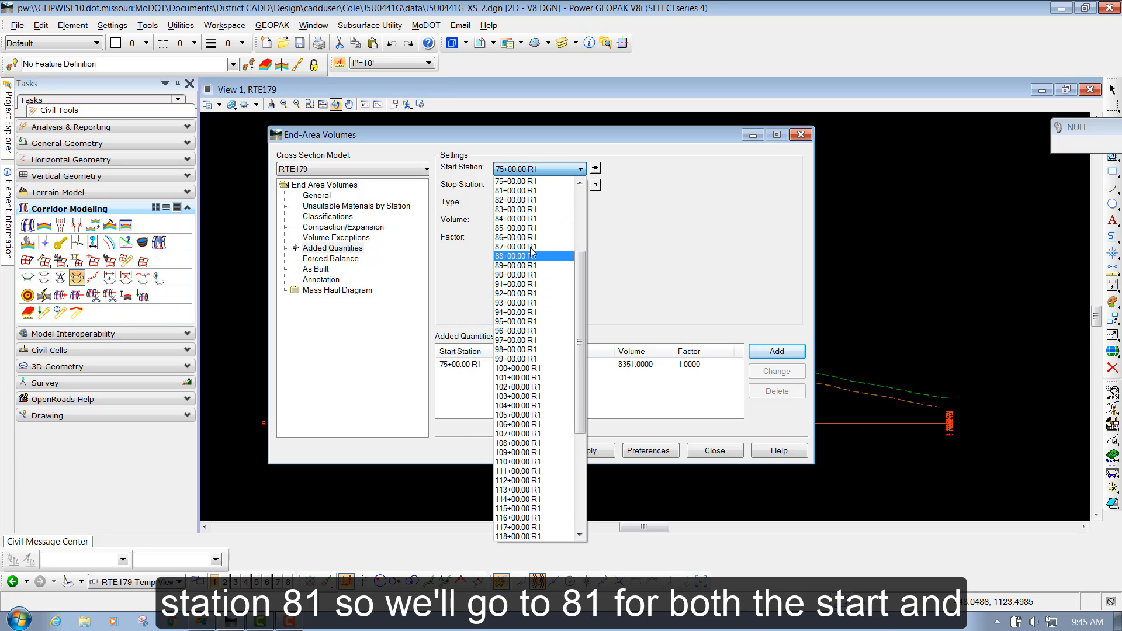
click(528, 191)
click(574, 192)
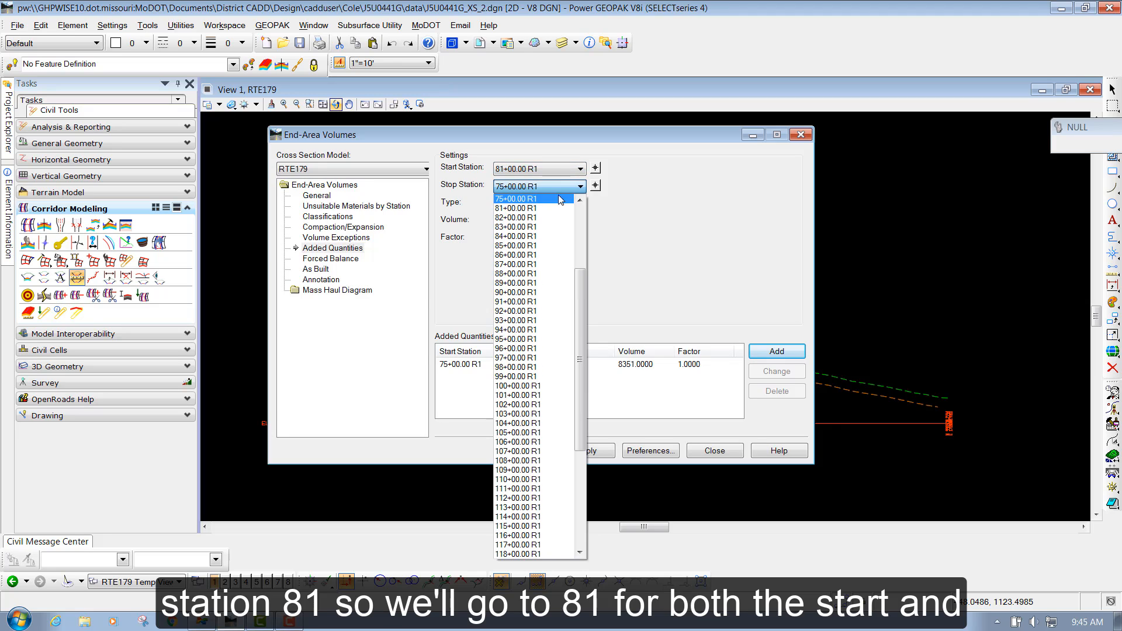
click(544, 216)
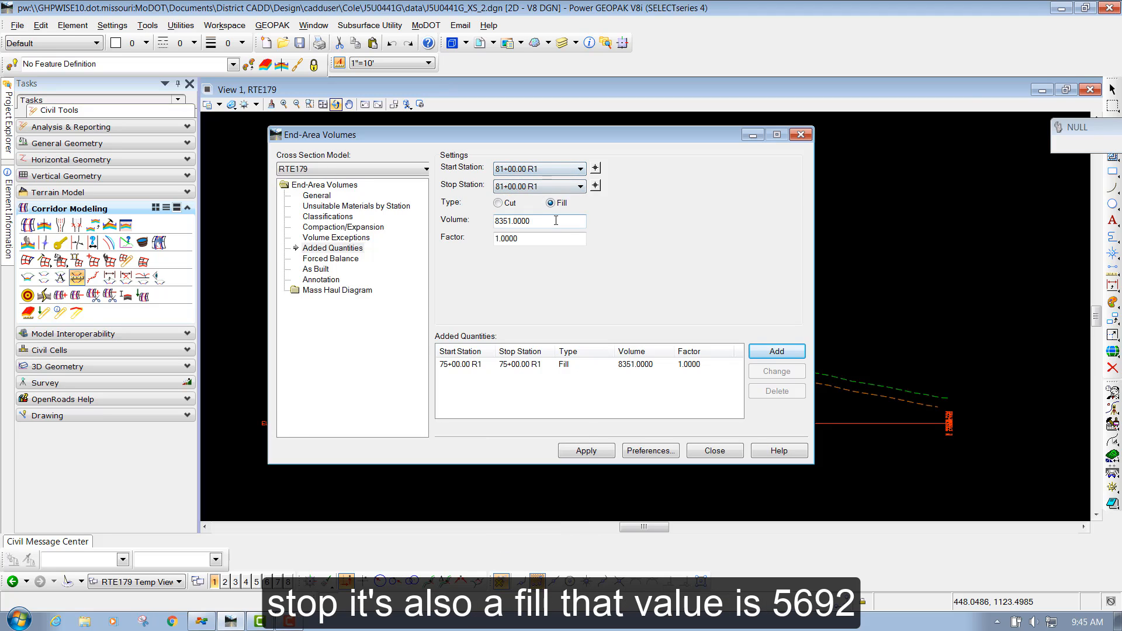
drag(555, 221, 478, 223)
text(5692)
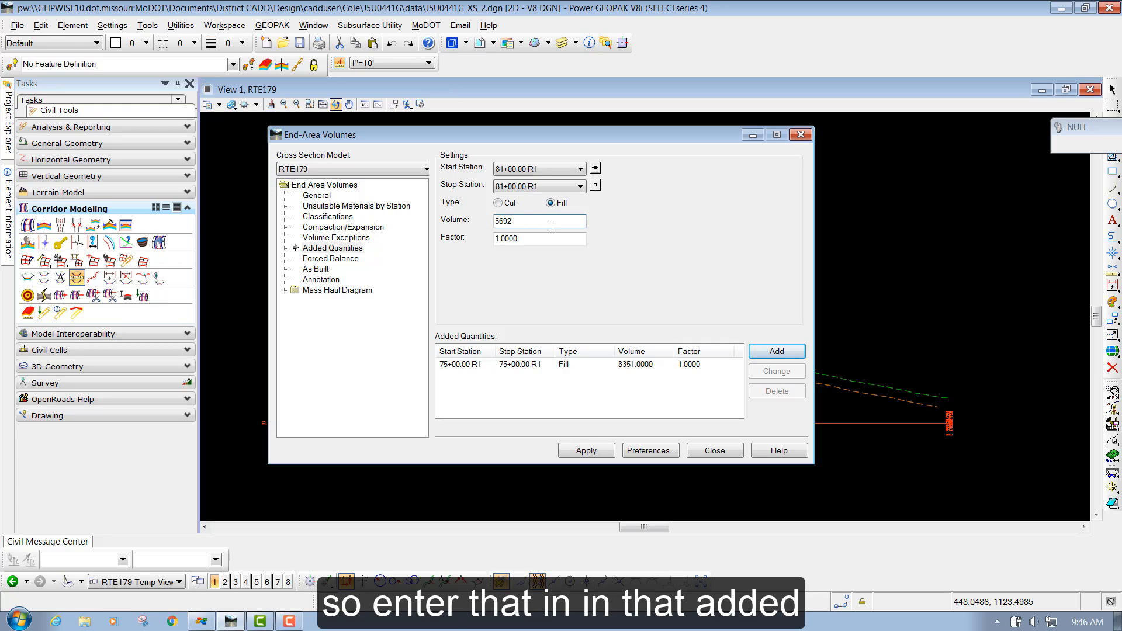
key(Tab)
click(769, 349)
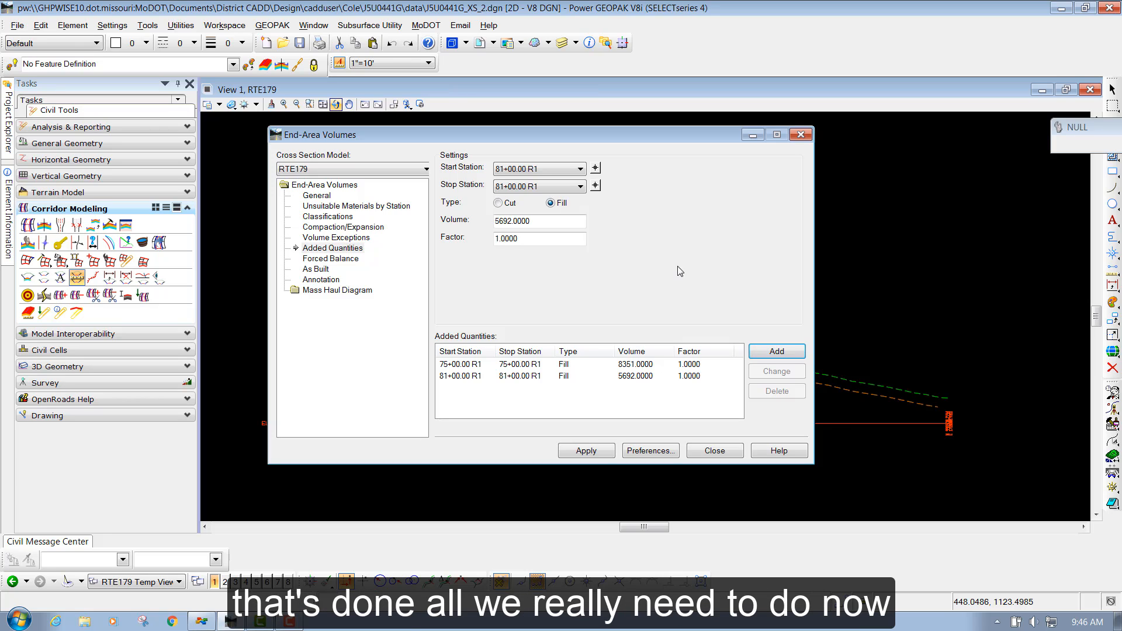
Step: Run the end-area volume calculation and review the End Area Volume Report through to its grand totals
click(584, 452)
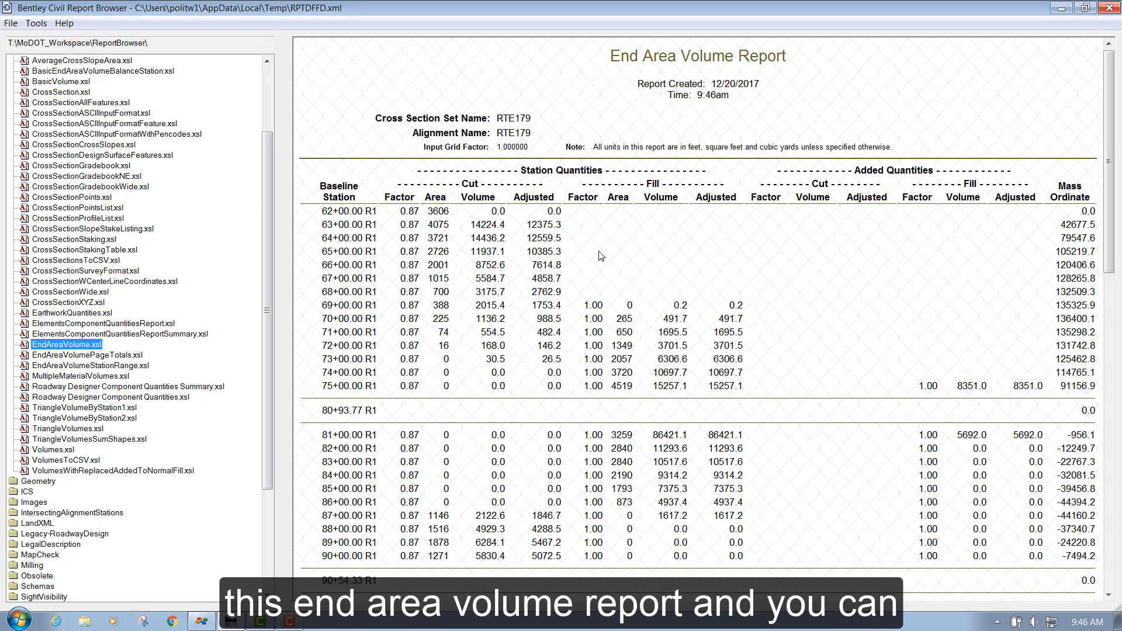
click(709, 269)
scroll(708, 275, down, 15)
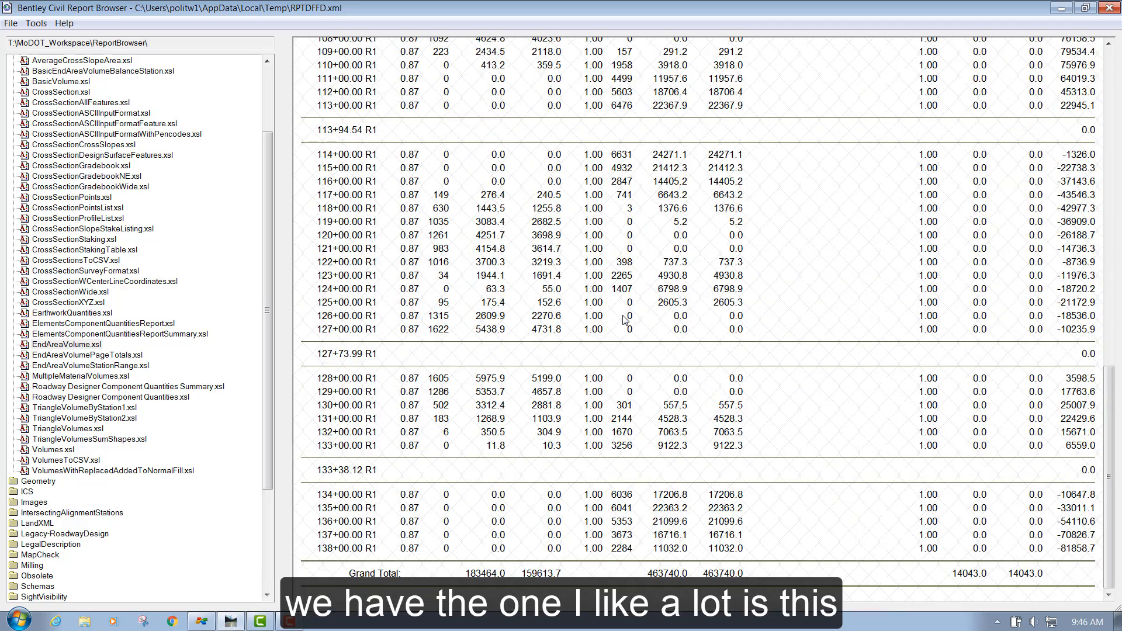
Step: Display the report with the Volumes.xsl style sheet and examine the cut, fill, rock and component volumes station by station
click(69, 451)
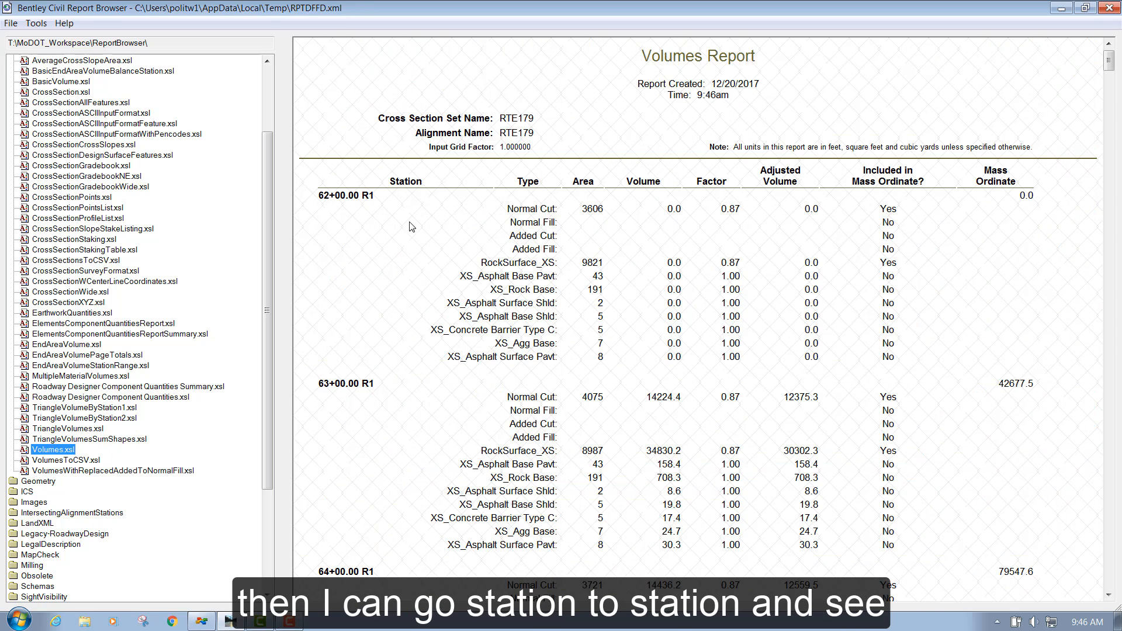
scroll(459, 304, down, 2)
scroll(489, 314, up, 4)
click(431, 291)
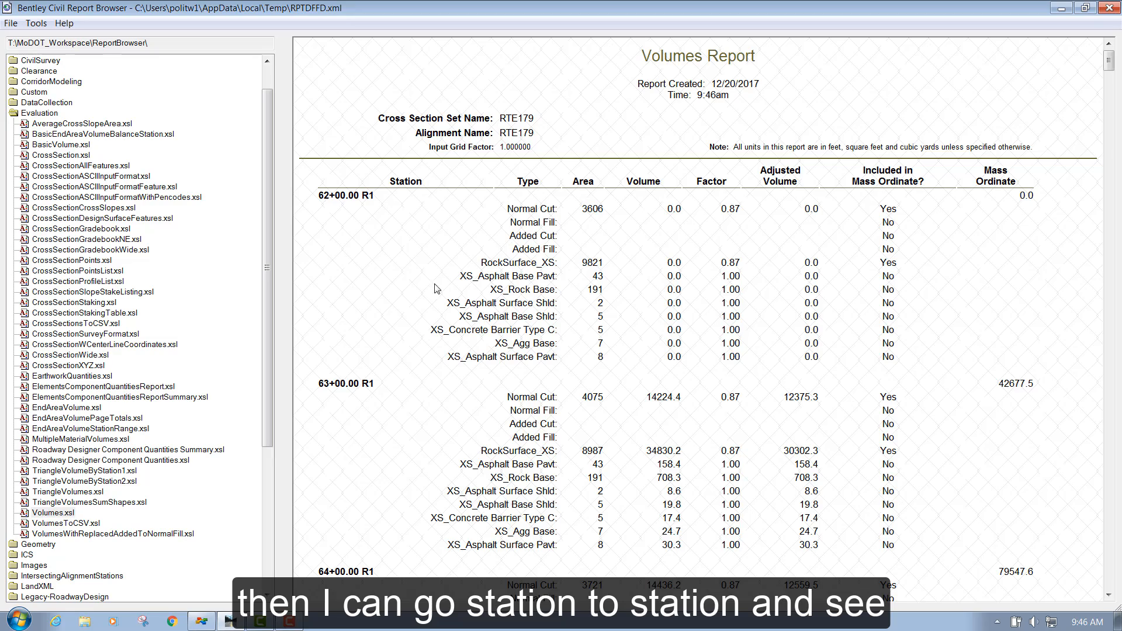
scroll(435, 288, down, 7)
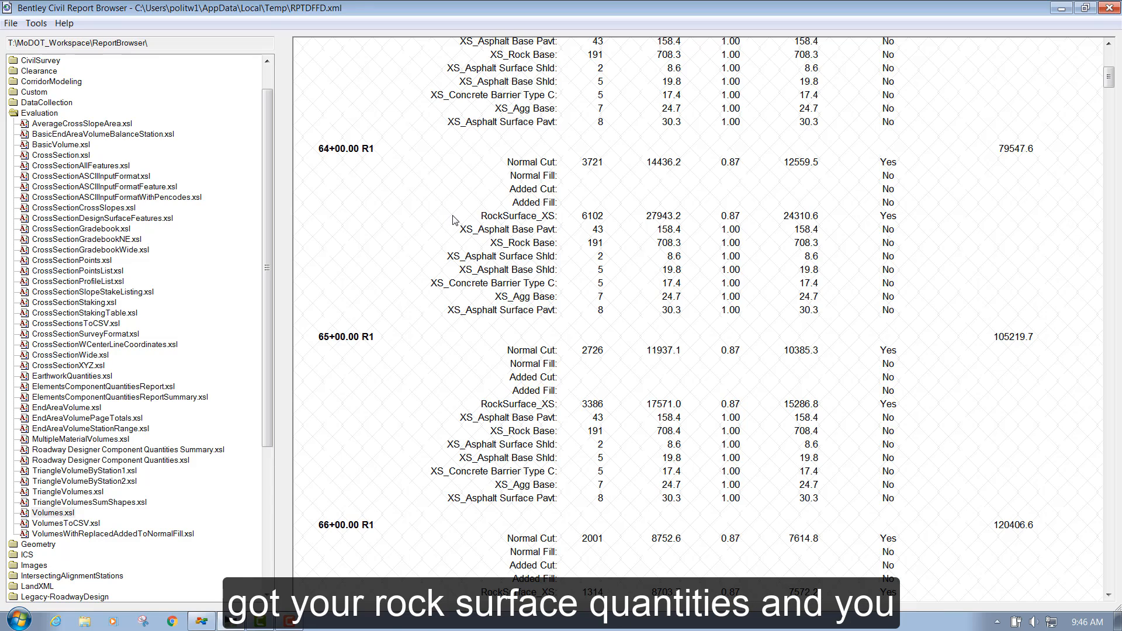
scroll(462, 225, down, 15)
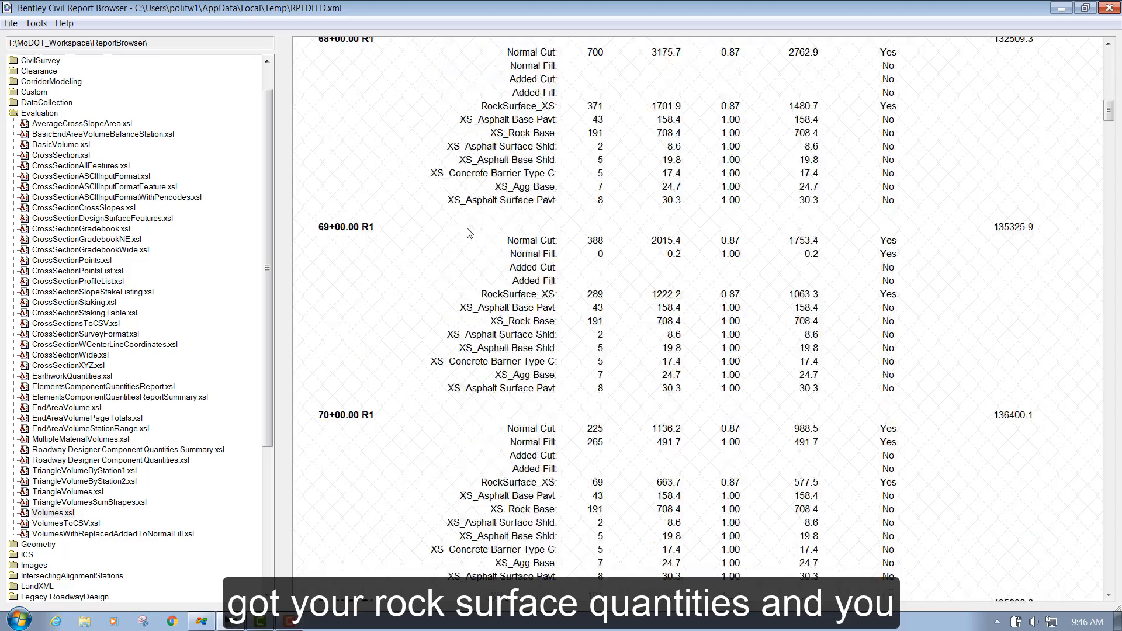
scroll(495, 232, down, 7)
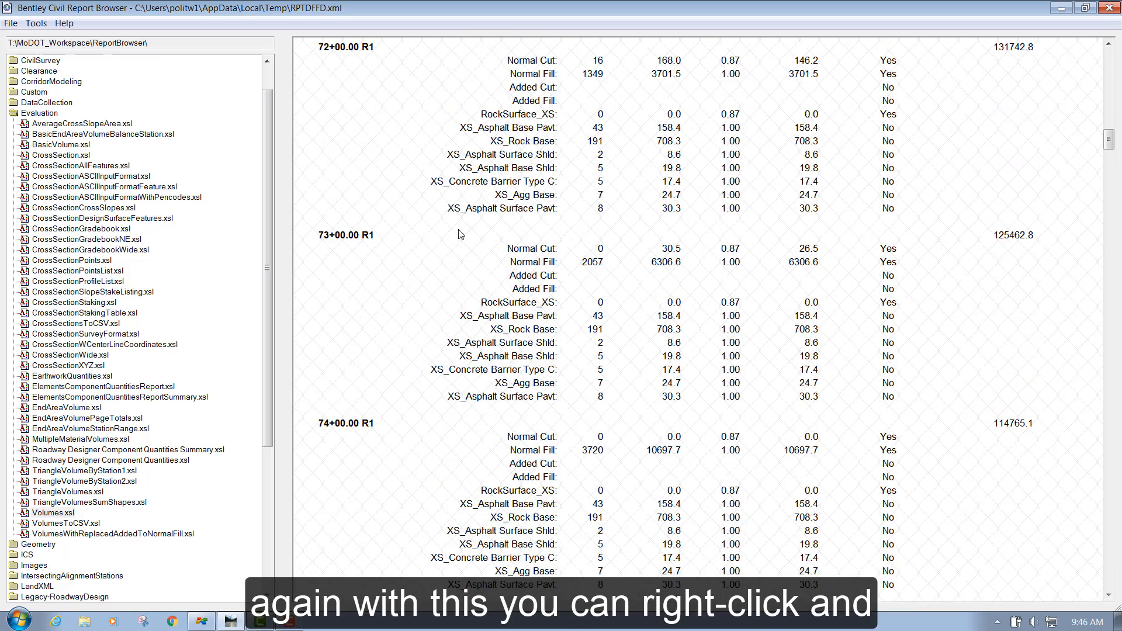
right_click(460, 234)
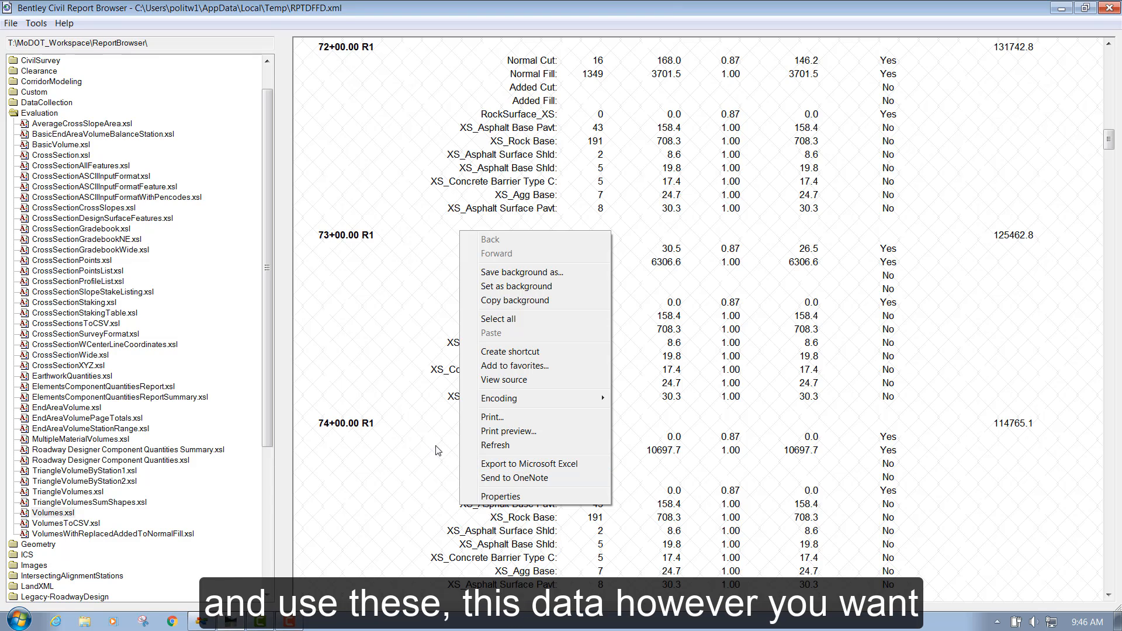
click(409, 318)
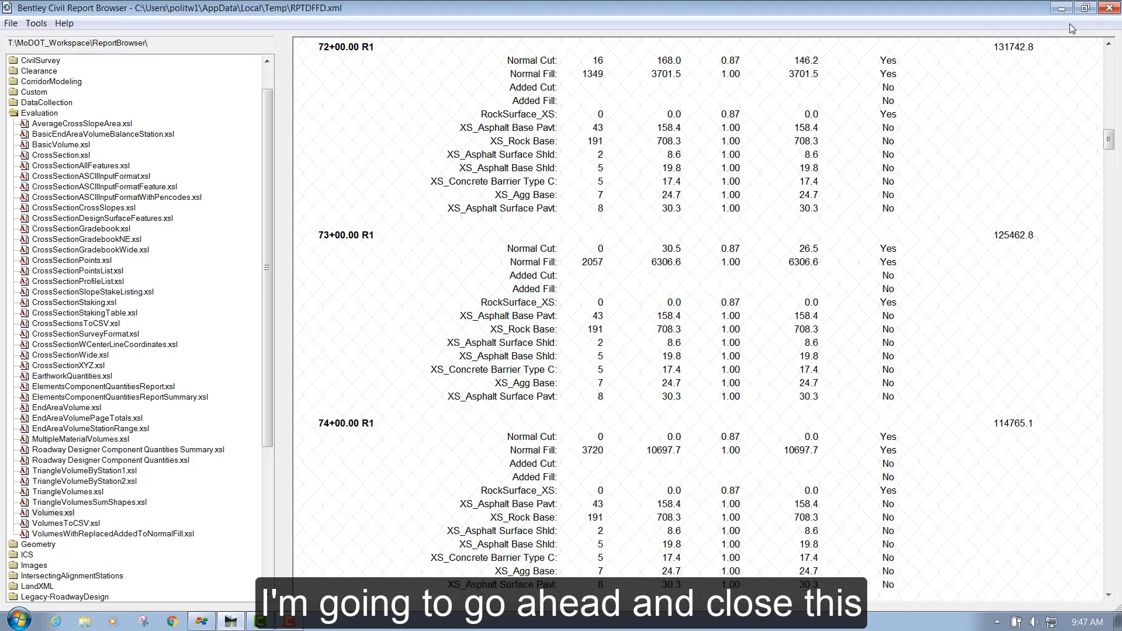
Step: Close the report browser and move the End-Area Volumes dialog aside to uncover the cross section
click(1108, 8)
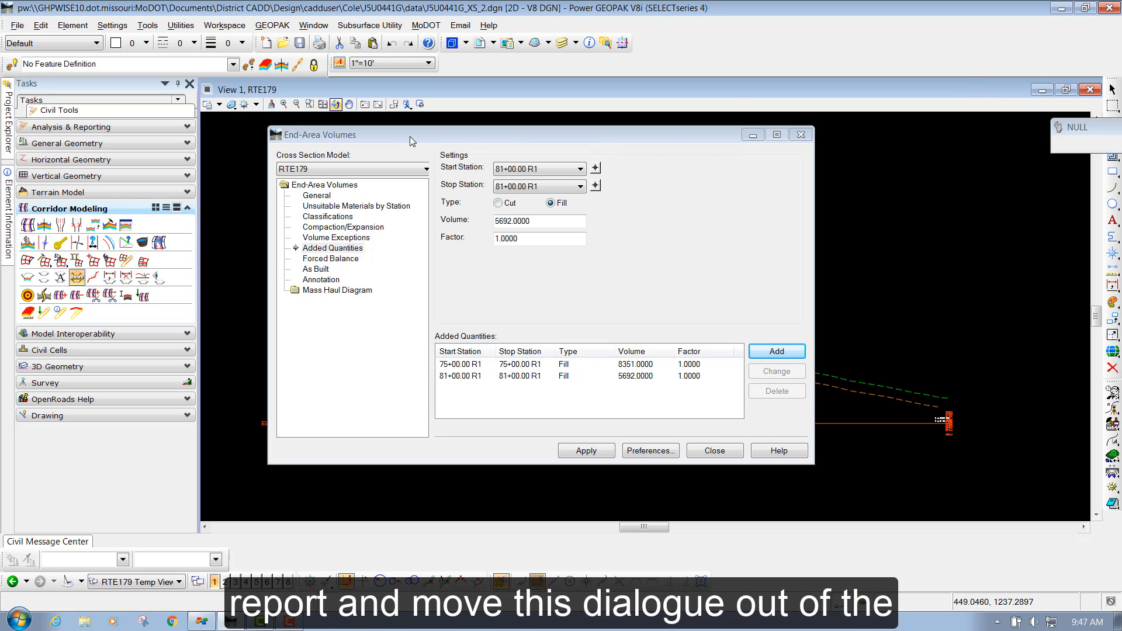
drag(412, 141, 975, 154)
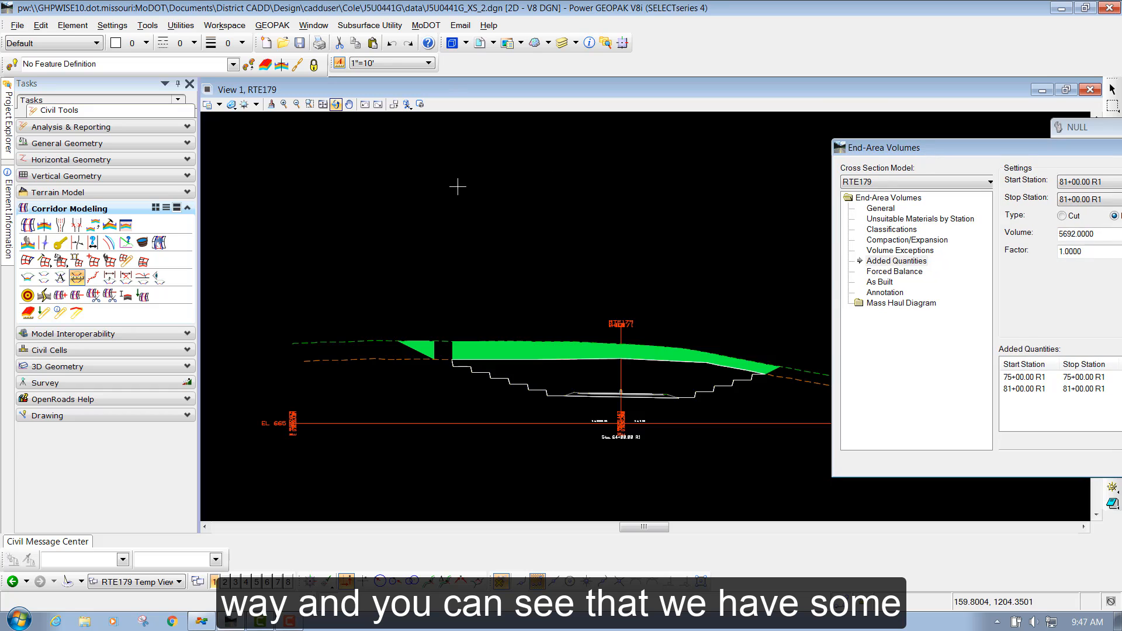
Step: Examine the shaded end areas and volume annotations on the RTE179 cross sections at stations 63+00.00 R1 and 64+00.00 R1
scroll(457, 186, down, 4)
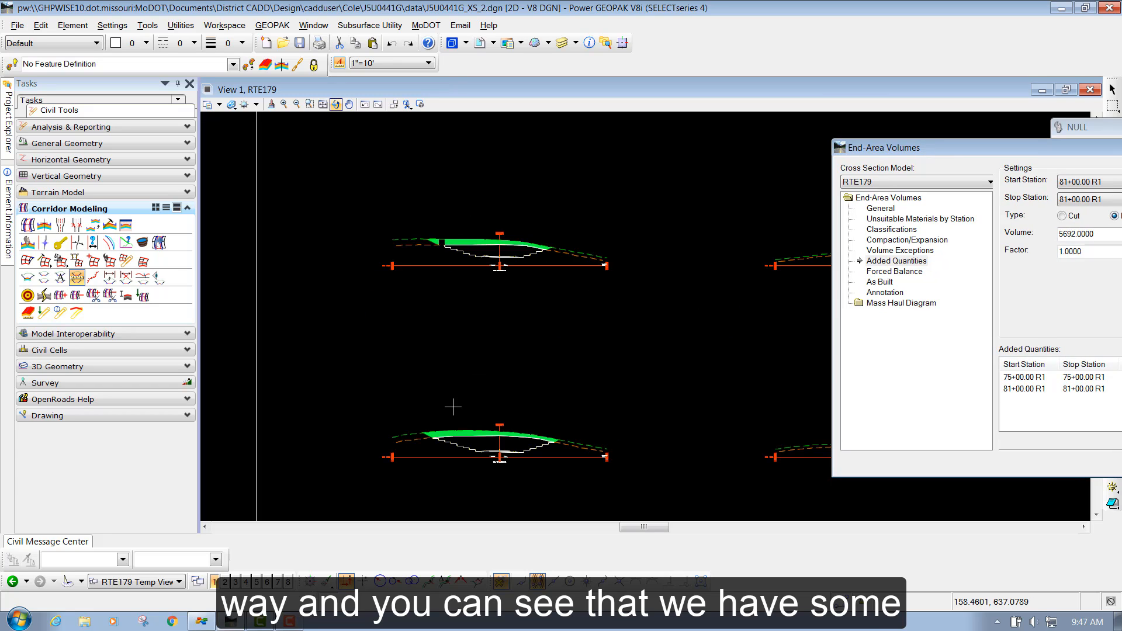
scroll(453, 407, down, 3)
scroll(483, 308, up, 8)
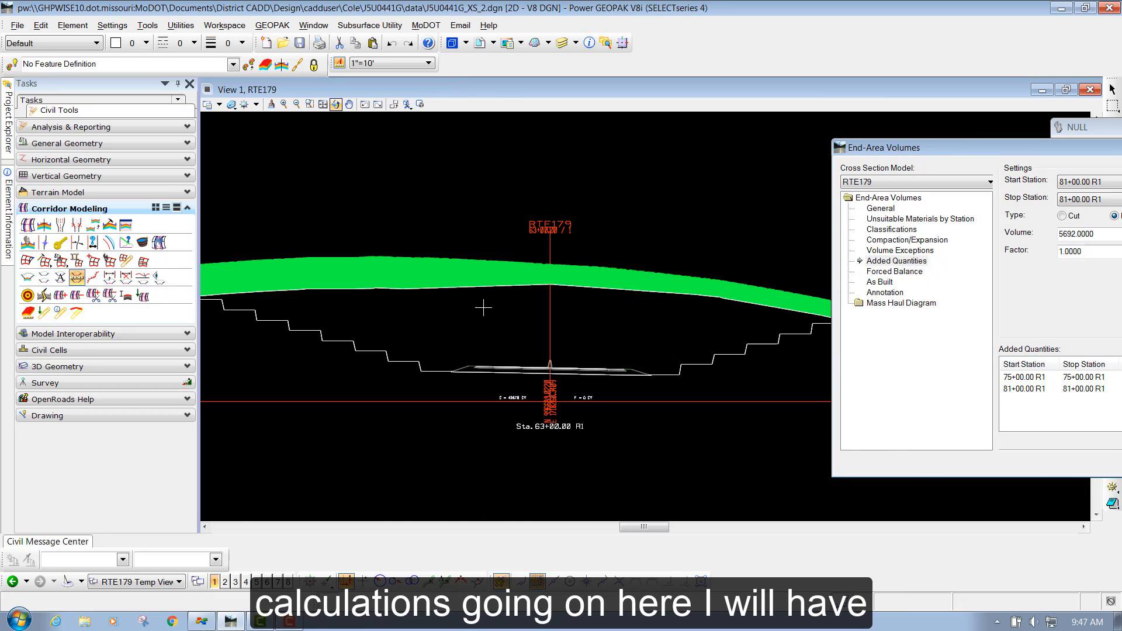
scroll(483, 308, down, 2)
scroll(483, 234, down, 3)
scroll(468, 188, up, 5)
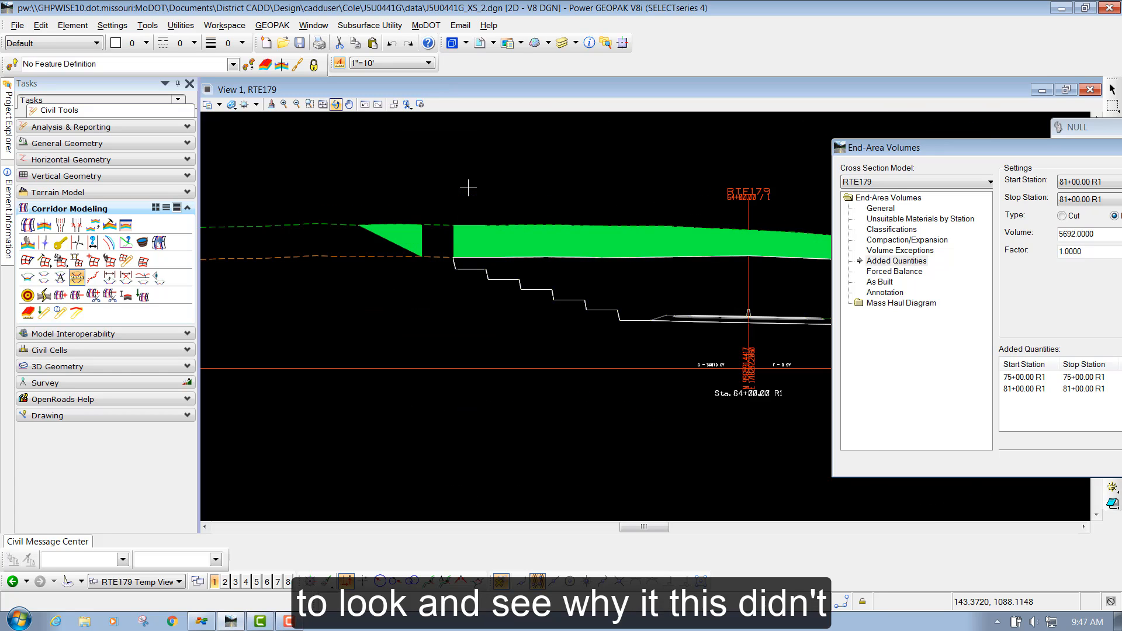
Step: Inspect the cross section at station 65+00.00 R1 for continuous end-area shading between the ground lines, and compare it with the neighbouring sections
scroll(409, 245, down, 5)
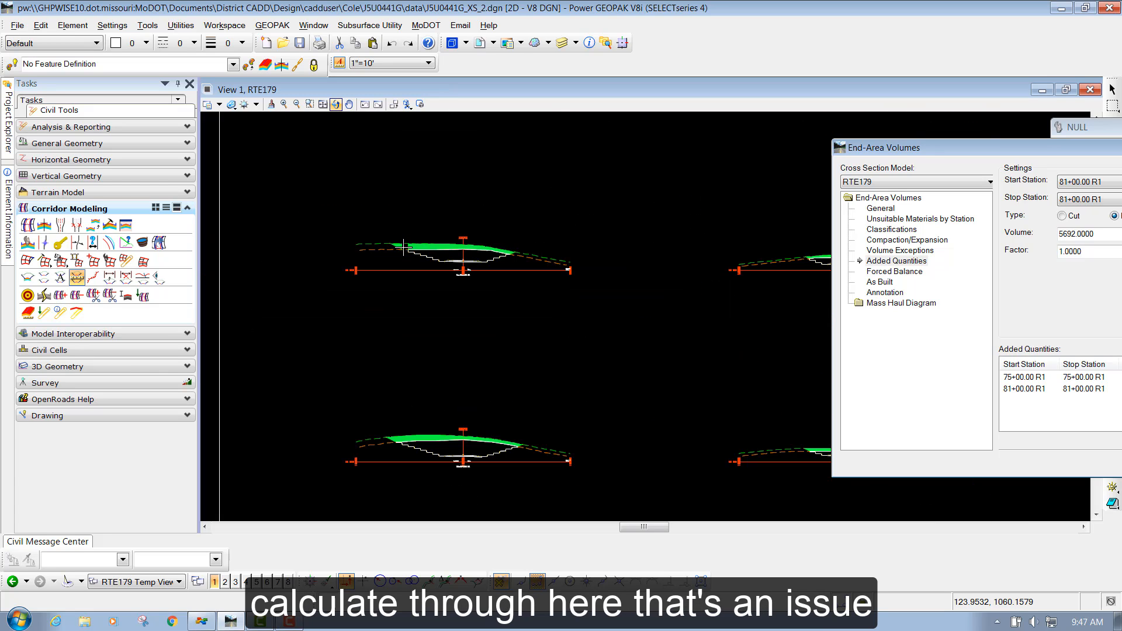
scroll(403, 248, down, 3)
scroll(414, 188, up, 7)
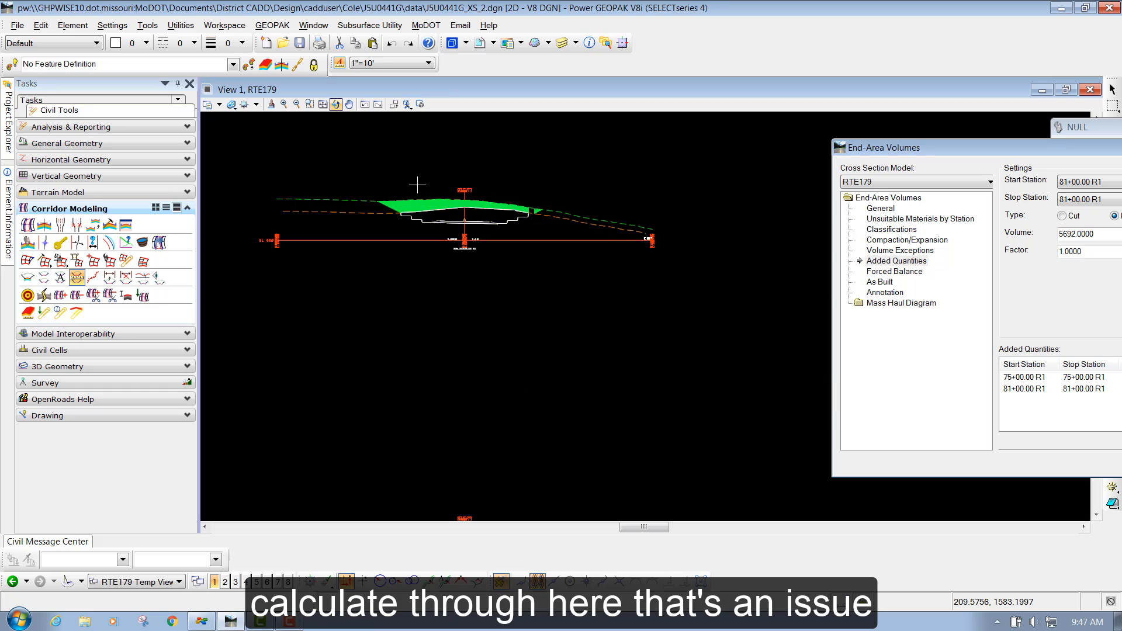
scroll(608, 237, up, 3)
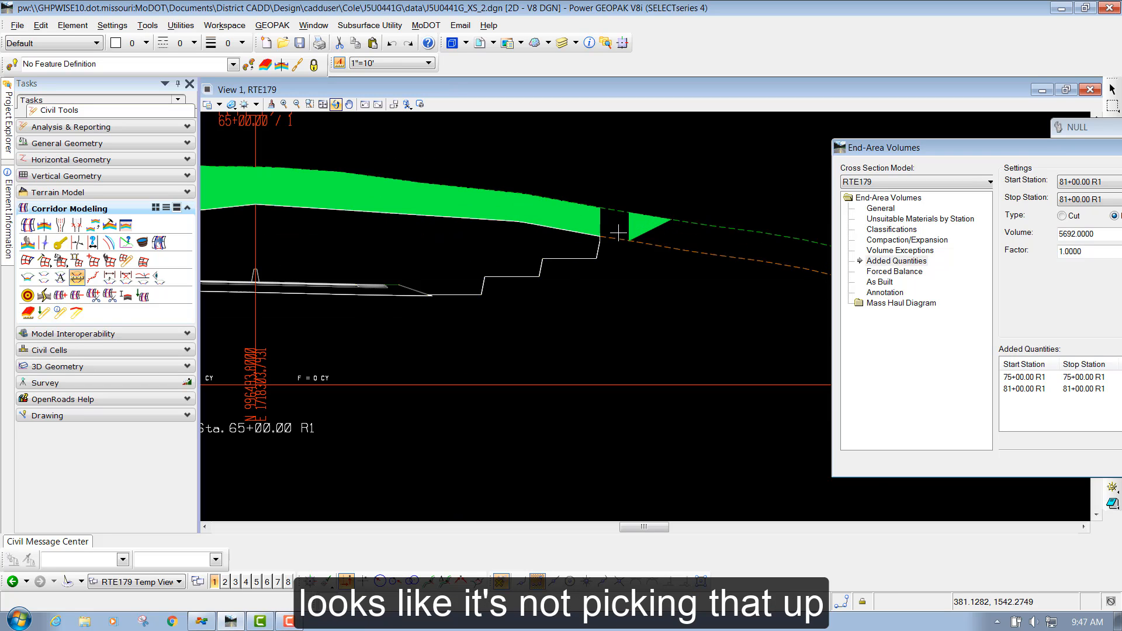
scroll(610, 233, down, 2)
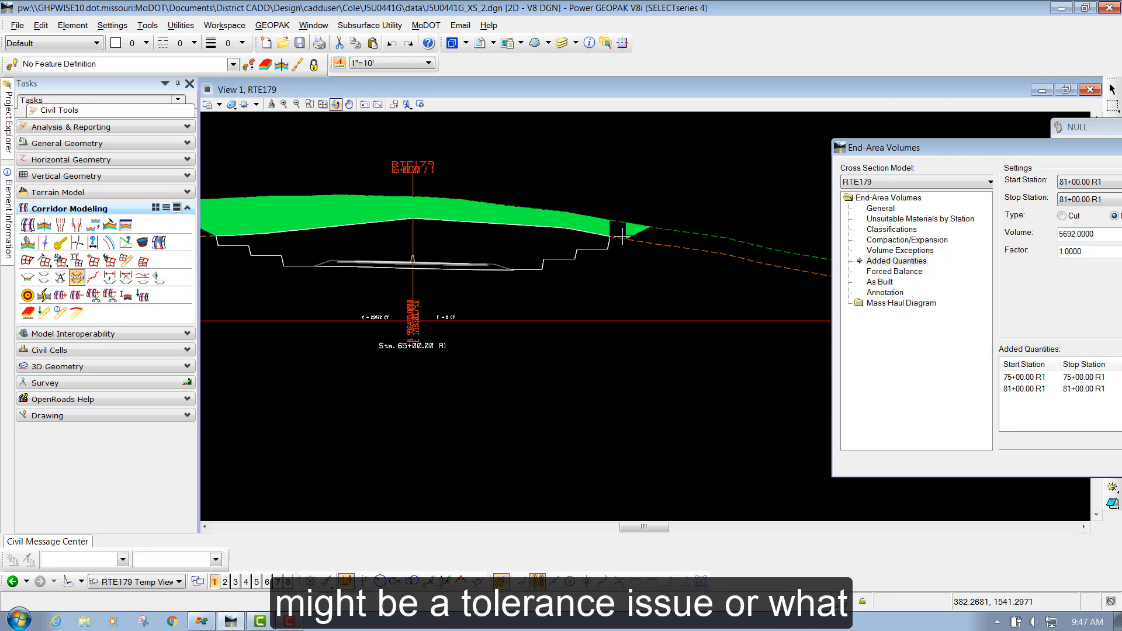
scroll(621, 236, down, 2)
scroll(491, 235, down, 2)
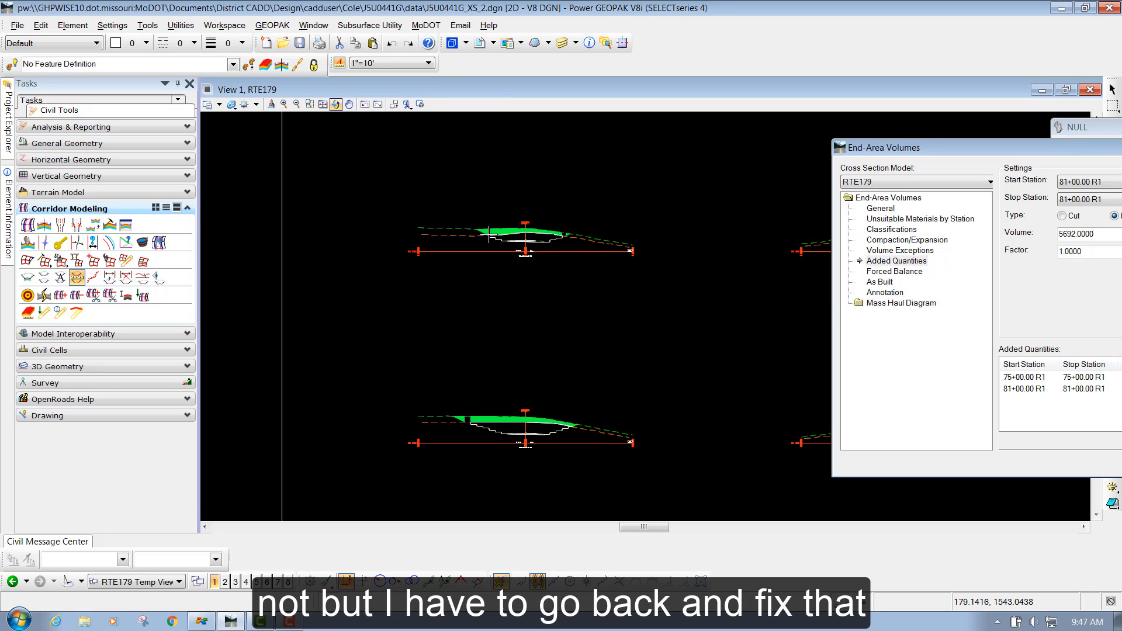
scroll(506, 238, down, 2)
scroll(504, 369, up, 5)
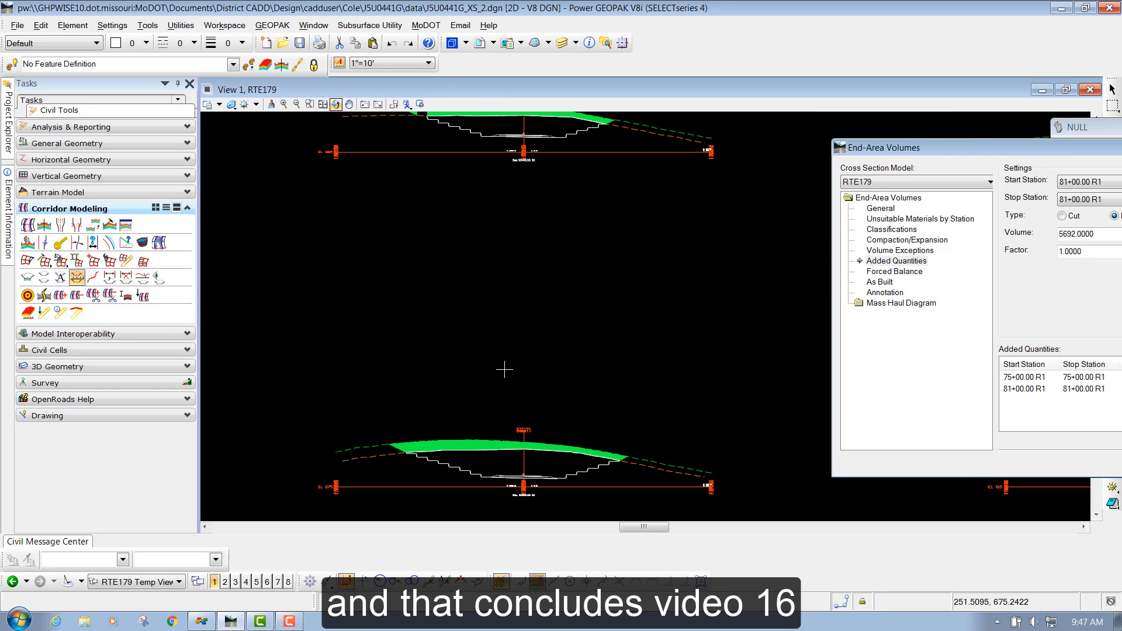